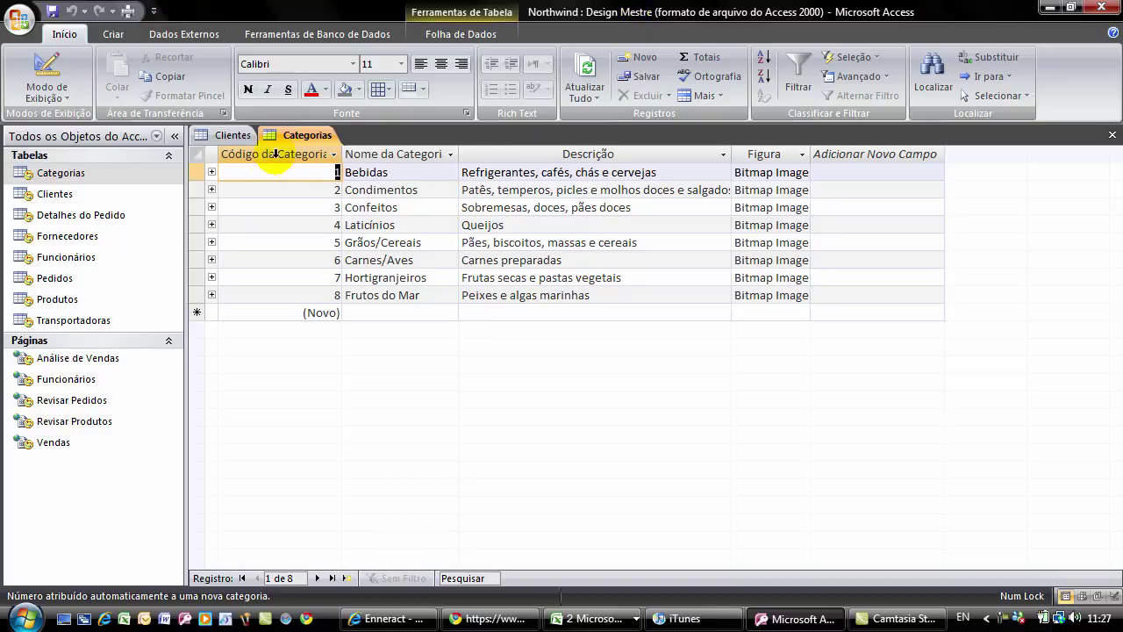
View the Clientes and Funcionários tables as tabbed documents, and close the Funcionários table
{"action": "left_click", "coordinate": [225, 138]}
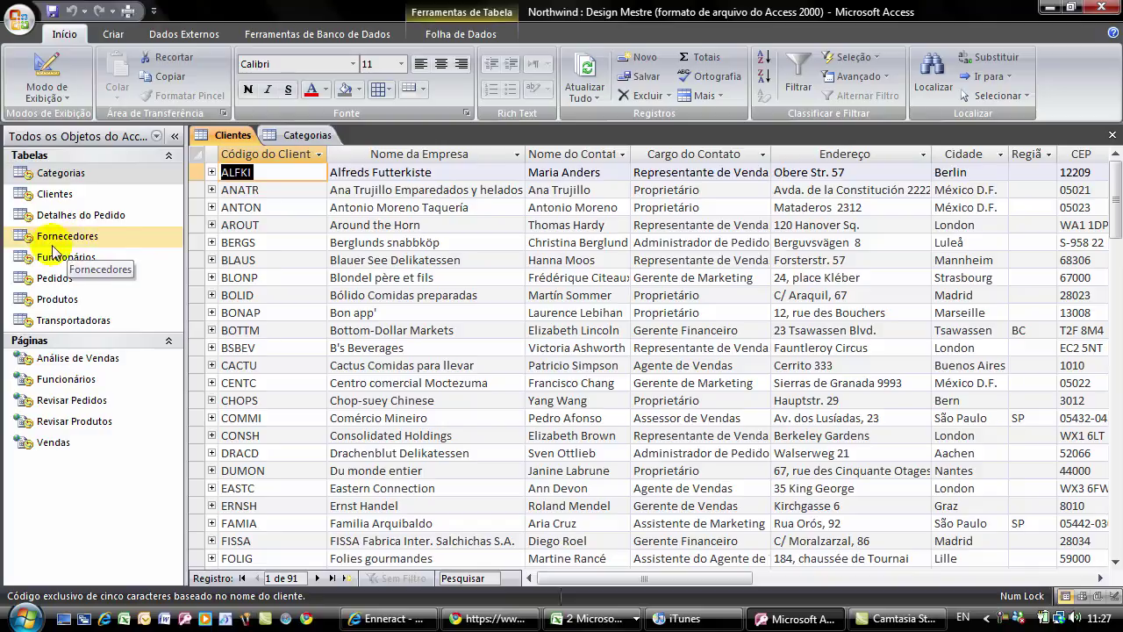
{"action": "double_click", "coordinate": [19, 261]}
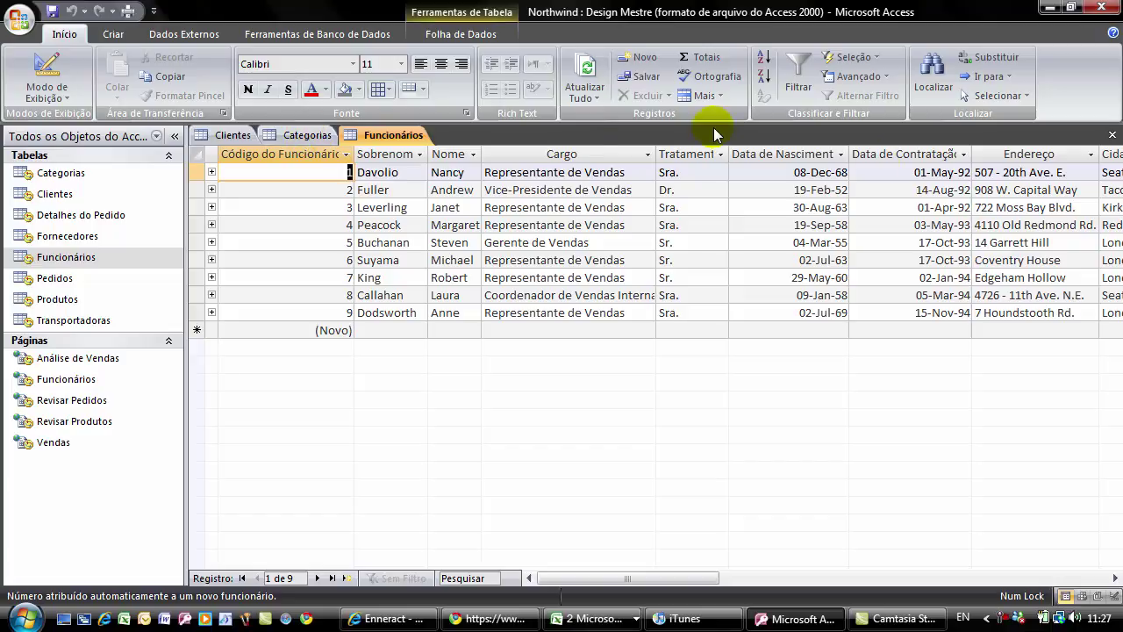
{"action": "left_click", "coordinate": [1114, 136]}
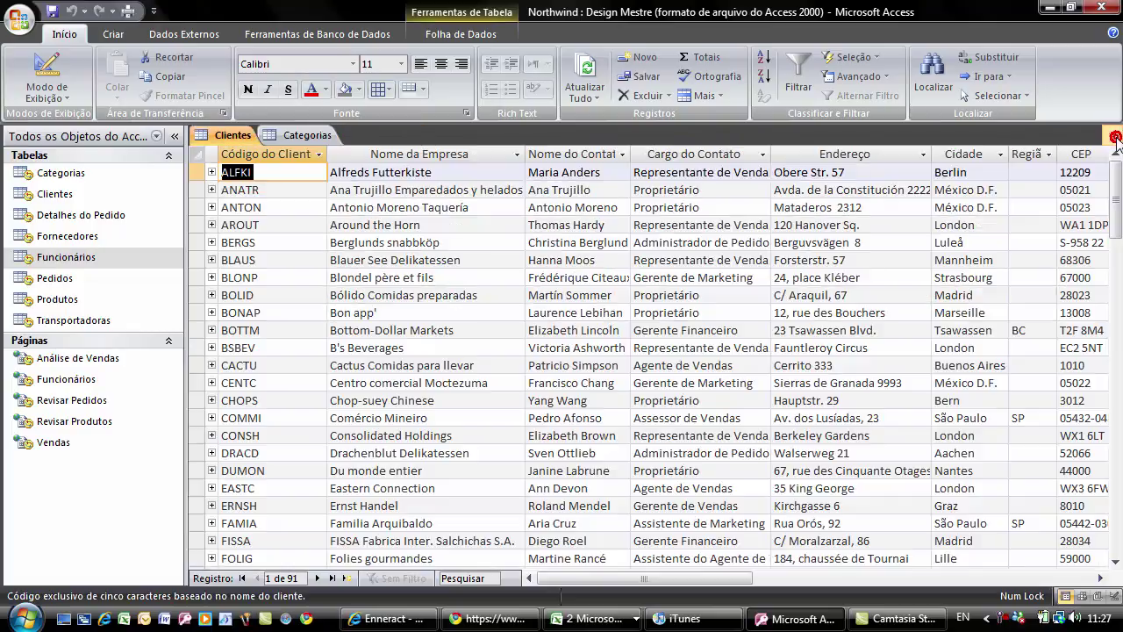
Set the current database's document window option to Janelas Sobrepostas and acknowledge the reopening notice
{"action": "left_click", "coordinate": [19, 19]}
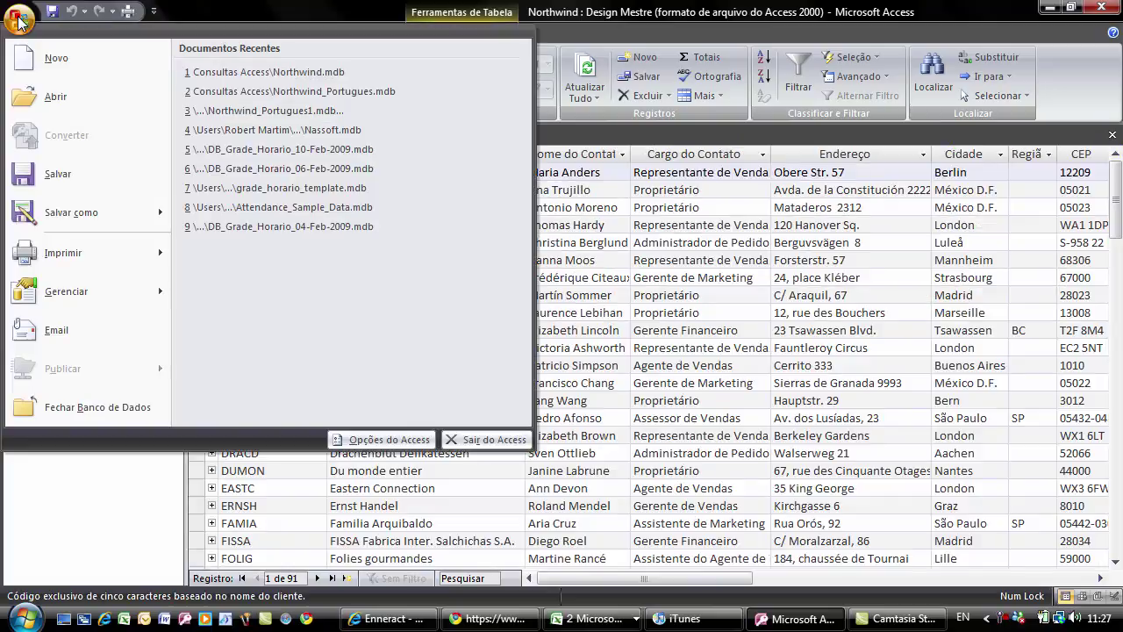
{"action": "left_click", "coordinate": [369, 434]}
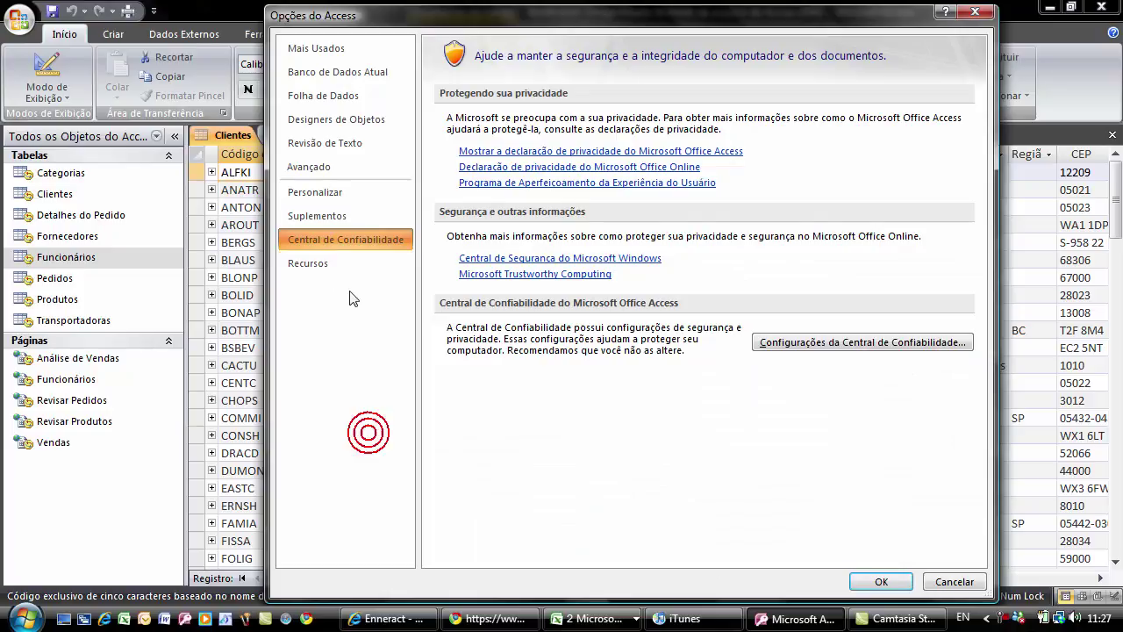
{"action": "left_click", "coordinate": [331, 50]}
{"action": "left_click", "coordinate": [333, 71]}
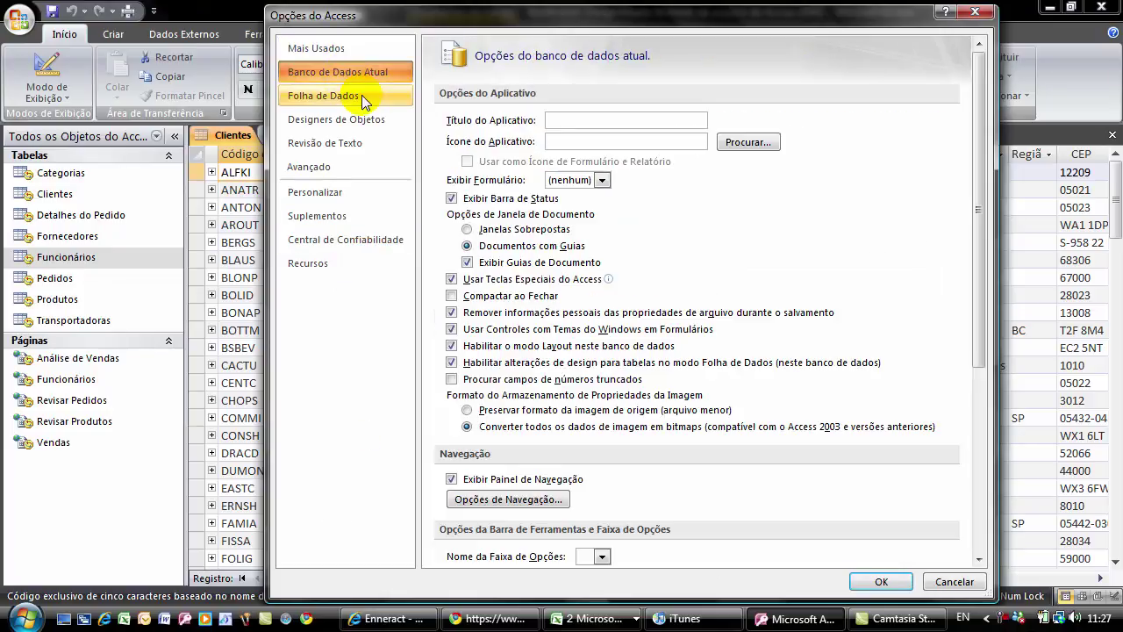
{"action": "left_click", "coordinate": [494, 232]}
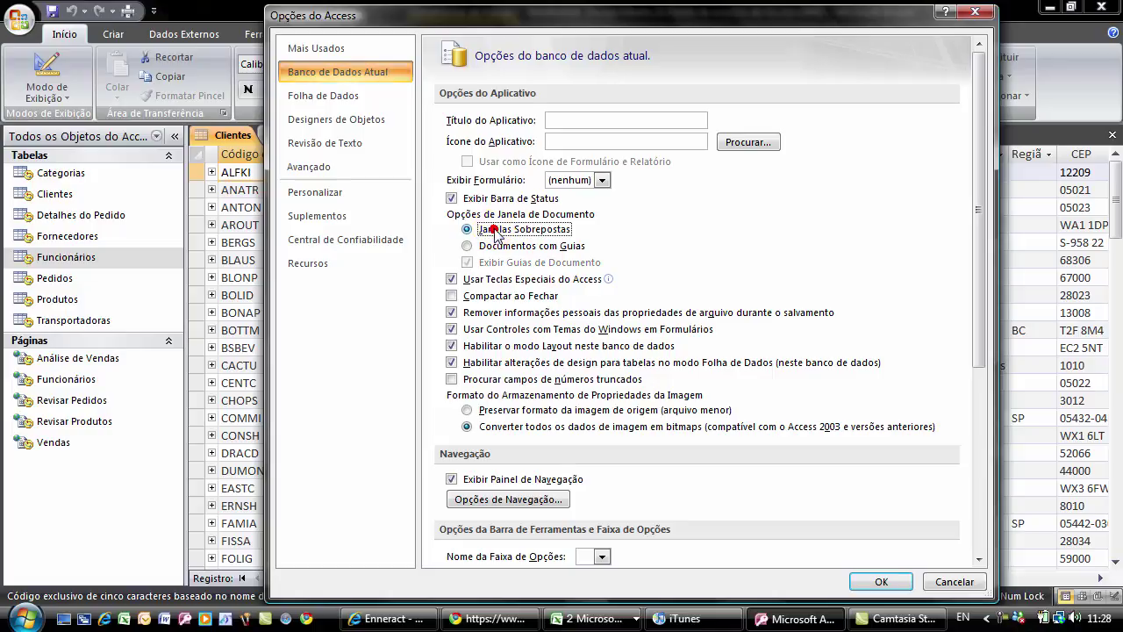
{"action": "left_click", "coordinate": [881, 581]}
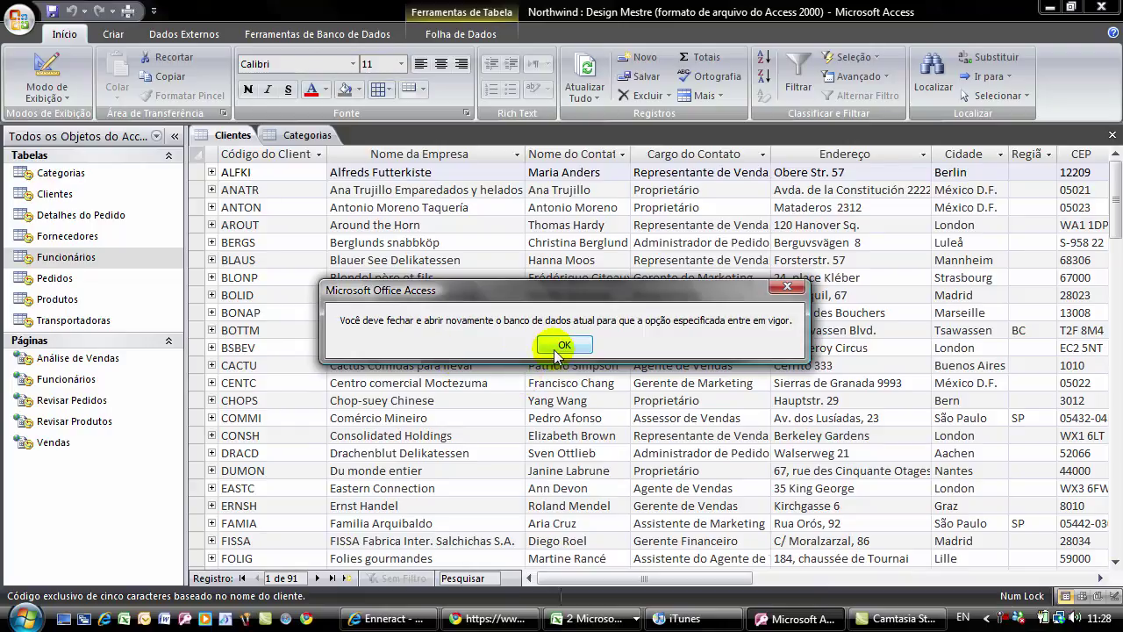
{"action": "left_click", "coordinate": [565, 345]}
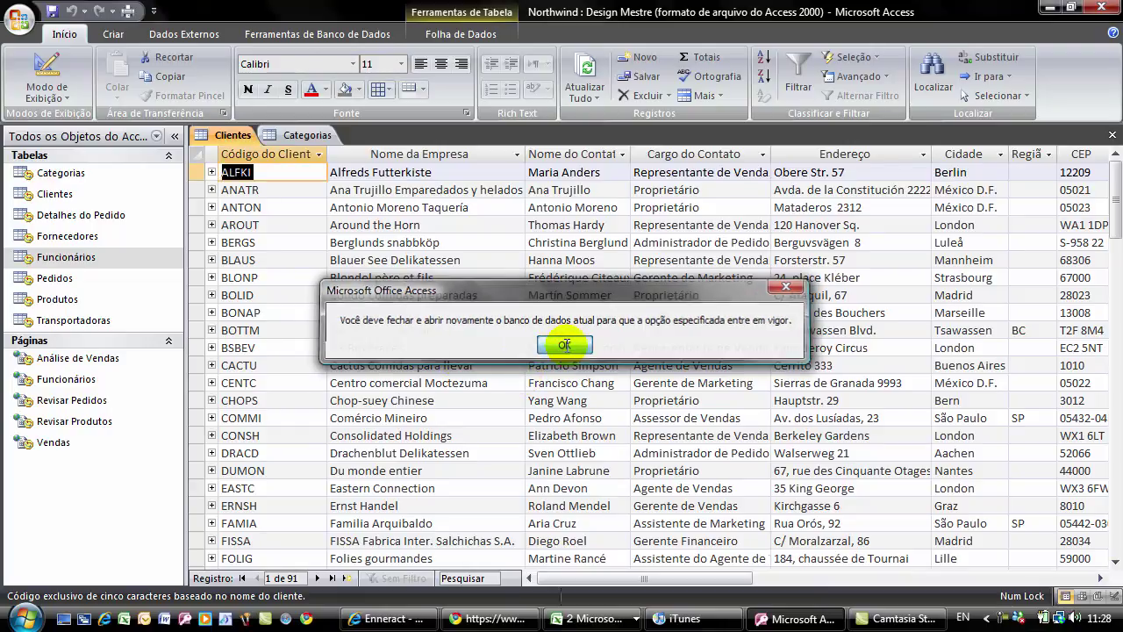
Close the database and reopen Northwind.mdb from the recent documents, dismissing the replica expiry notice
{"action": "left_click", "coordinate": [19, 19]}
{"action": "left_click", "coordinate": [85, 419]}
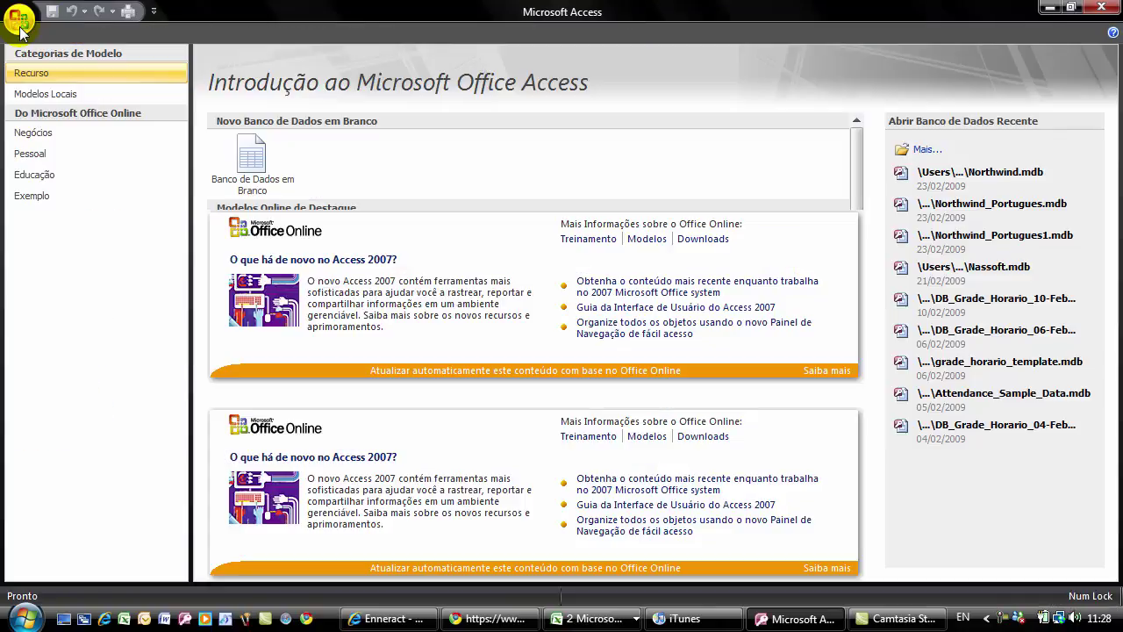
{"action": "left_click", "coordinate": [19, 20]}
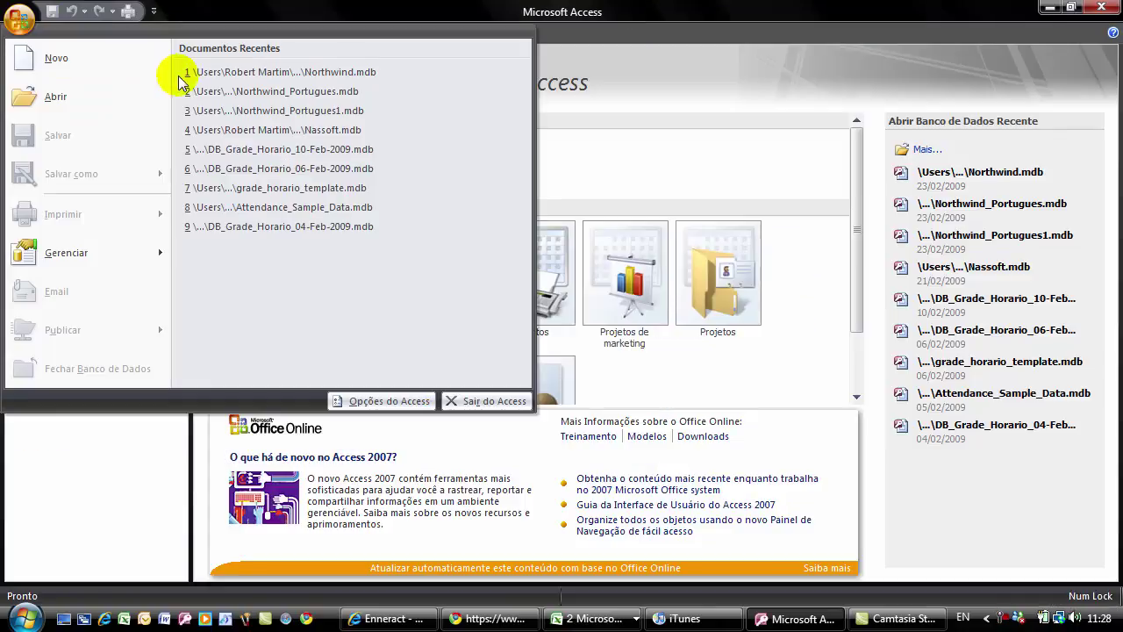
{"action": "left_click", "coordinate": [205, 74]}
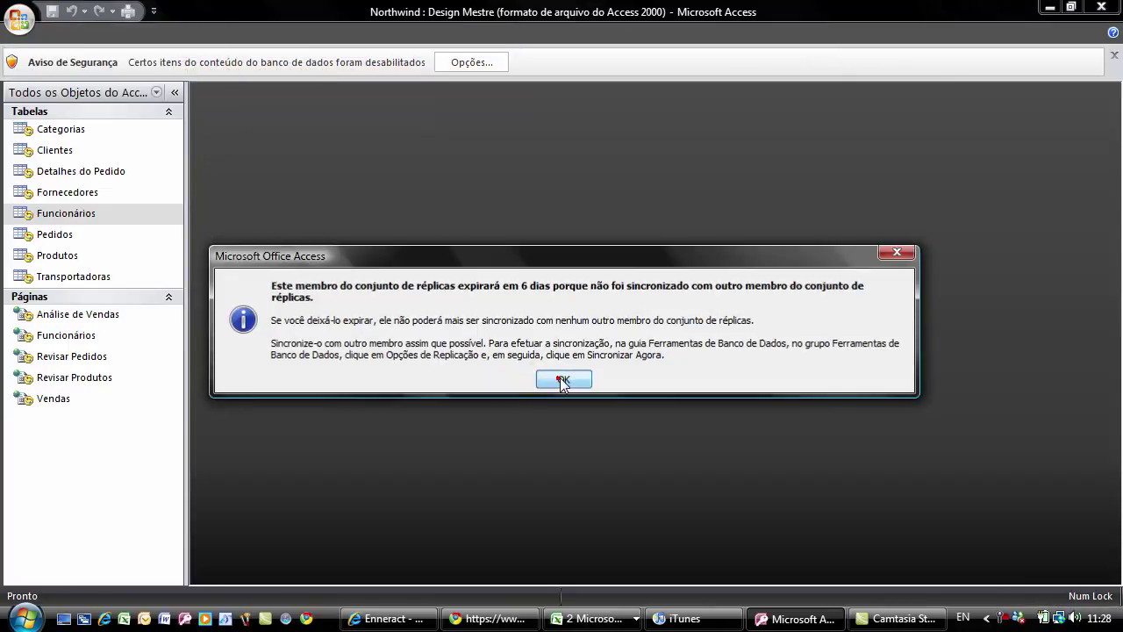
{"action": "left_click", "coordinate": [562, 376]}
Enable the blocked content of the Northwind database in the security options and dismiss the replica notice
{"action": "left_click", "coordinate": [469, 140]}
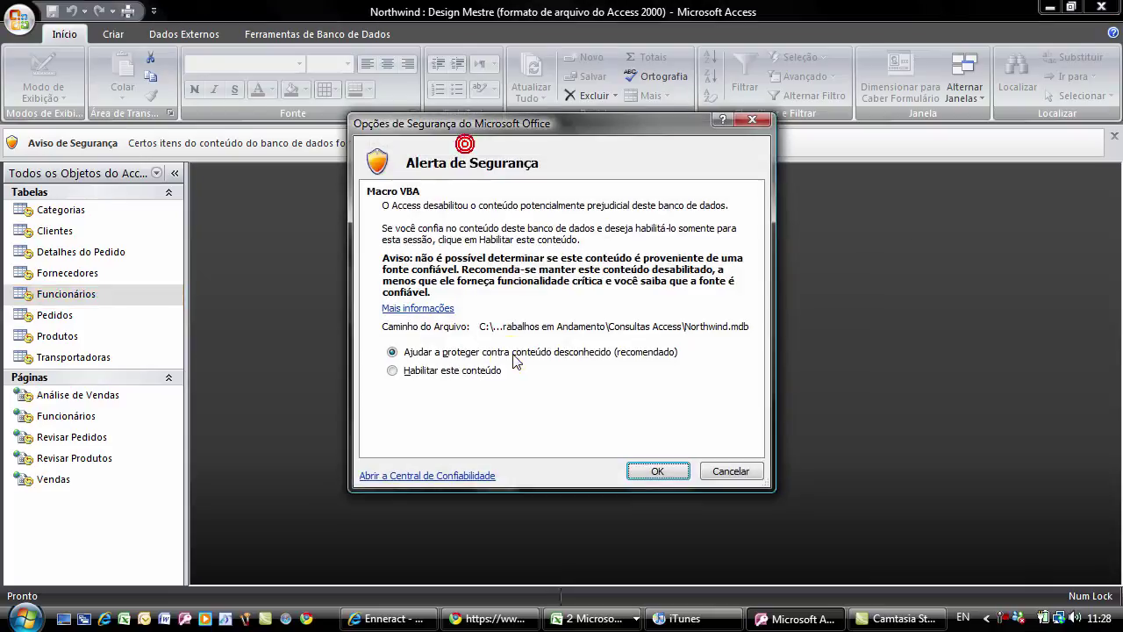
{"action": "left_click", "coordinate": [498, 369]}
{"action": "key", "text": "Up"}
{"action": "left_click", "coordinate": [500, 370]}
{"action": "left_click", "coordinate": [651, 472]}
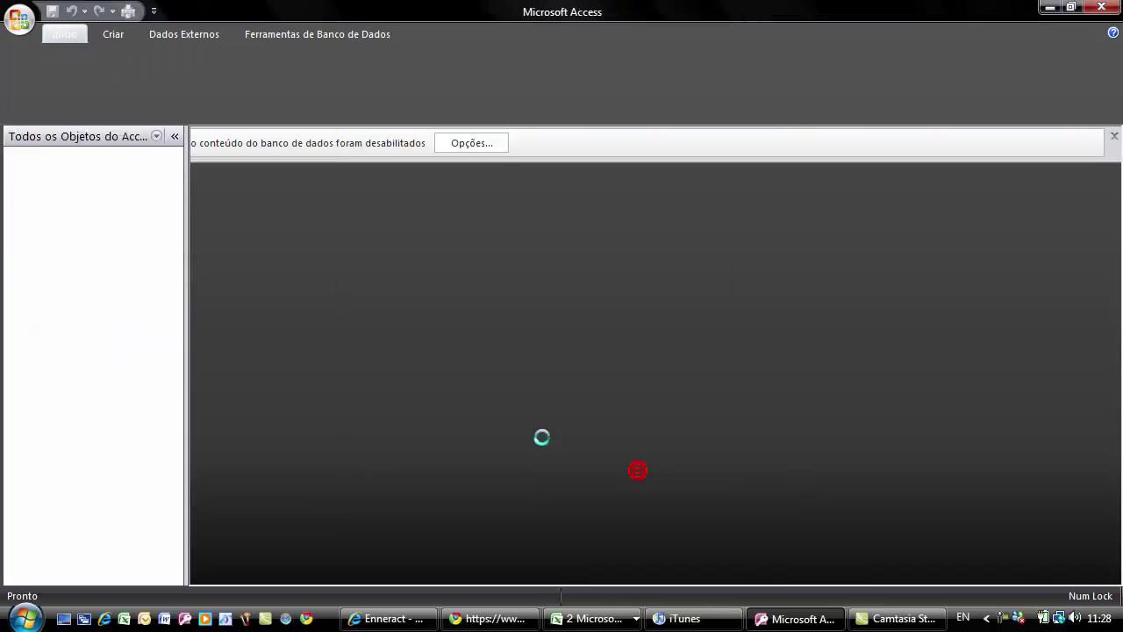
{"action": "left_click", "coordinate": [570, 381]}
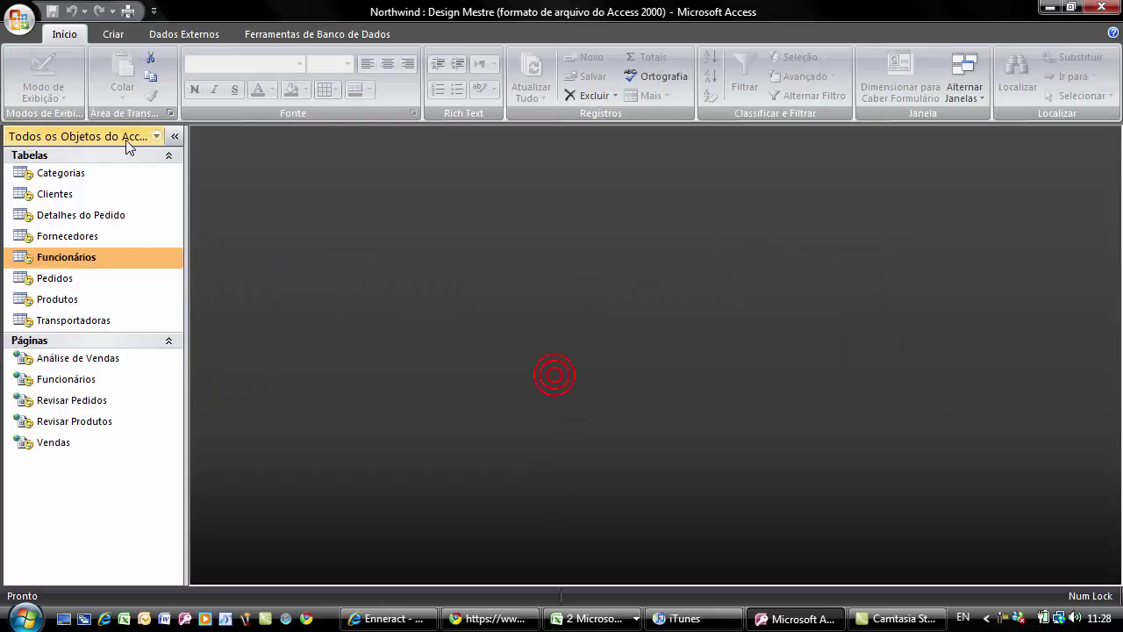
View the Categorias and Clientes tables as overlapping windows, moving the Clientes window around, and close both tables
{"action": "double_click", "coordinate": [30, 175]}
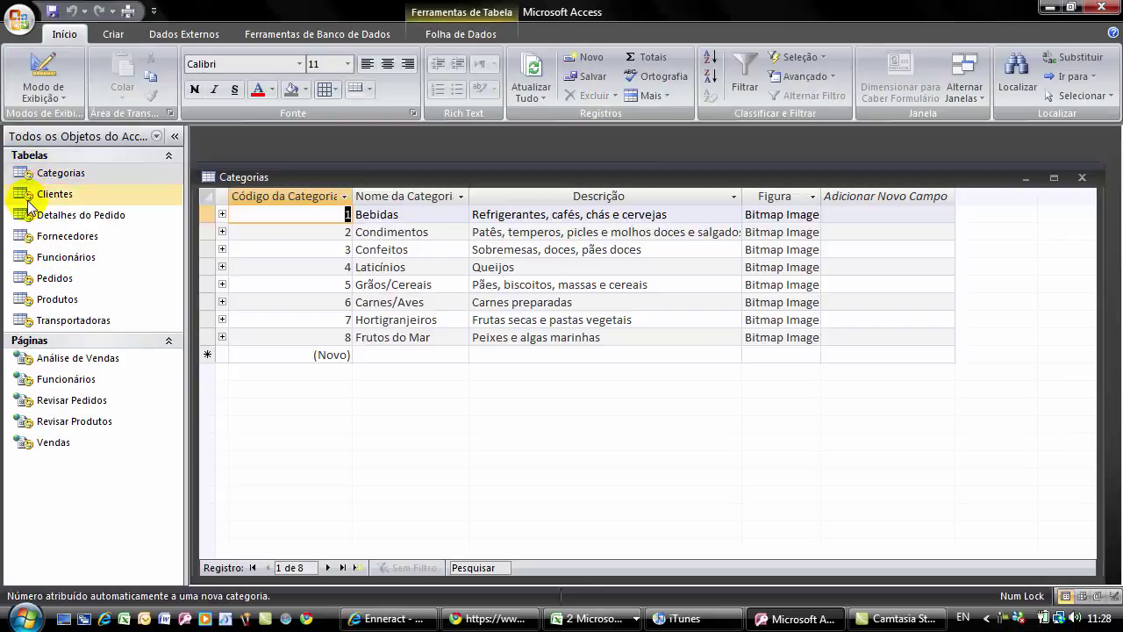
{"action": "double_click", "coordinate": [30, 194]}
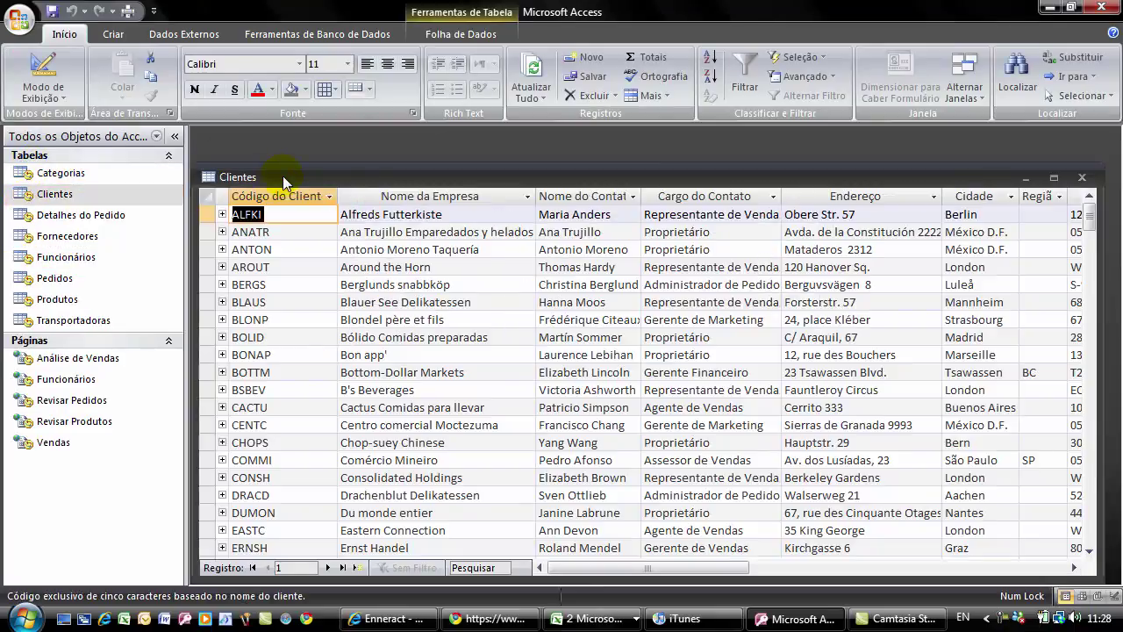
{"action": "left_click_drag", "start_coordinate": [280, 180], "coordinate": [405, 190]}
{"action": "left_click_drag", "start_coordinate": [606, 189], "coordinate": [396, 207]}
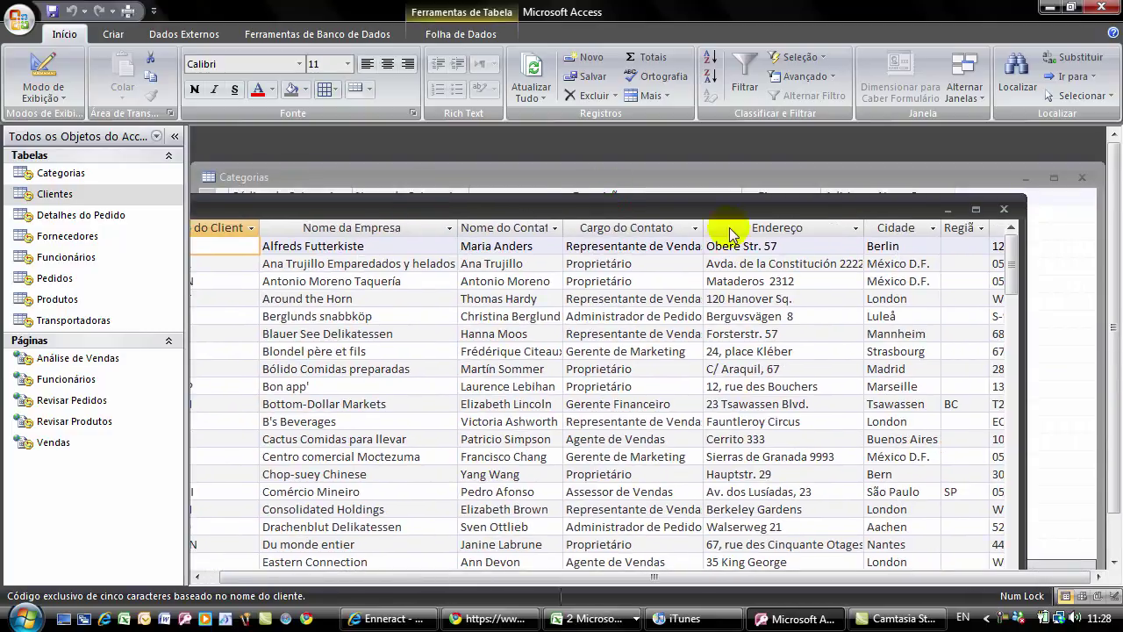
{"action": "left_click", "coordinate": [1004, 210]}
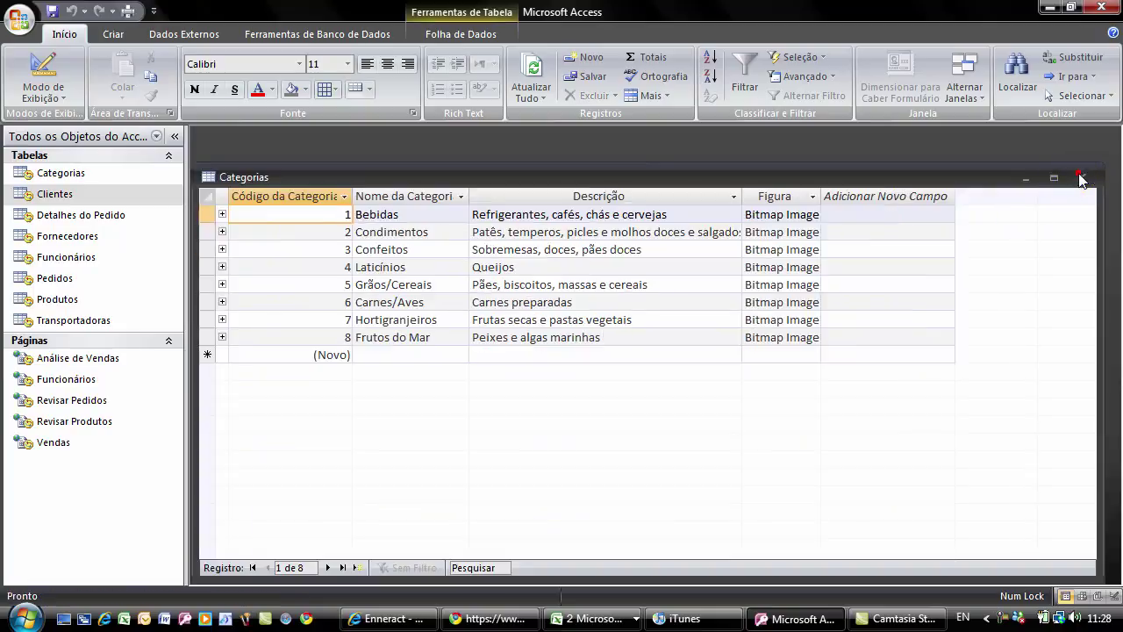
{"action": "left_click", "coordinate": [1081, 178]}
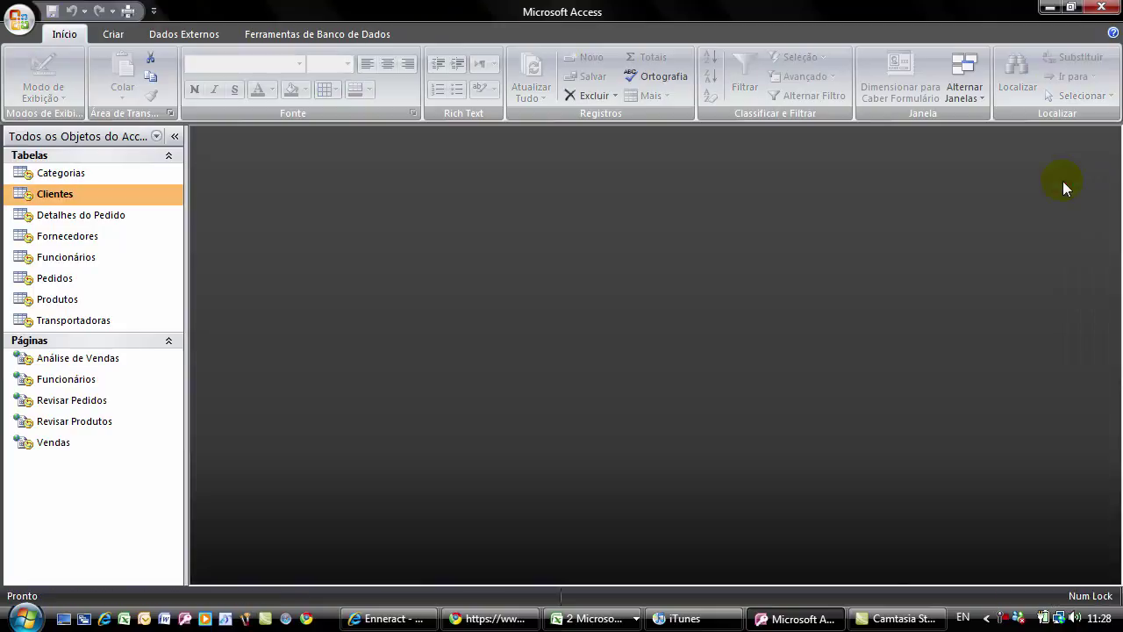
Start adding a new trusted location in the Trust Center settings of the Access options
{"action": "left_click", "coordinate": [15, 25]}
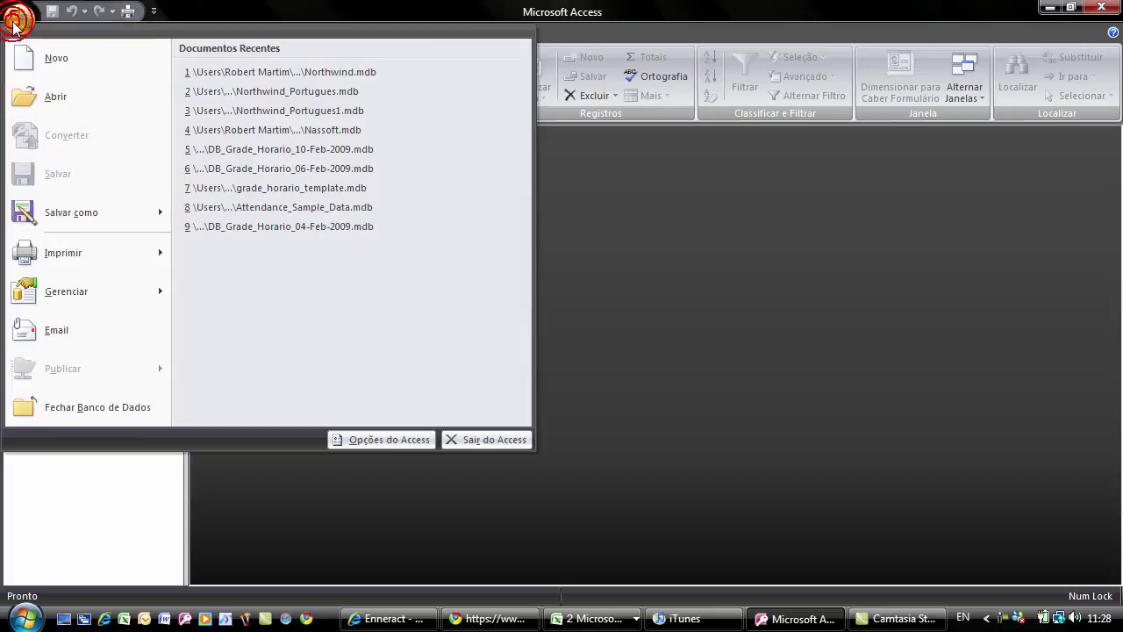
{"action": "left_click", "coordinate": [364, 440]}
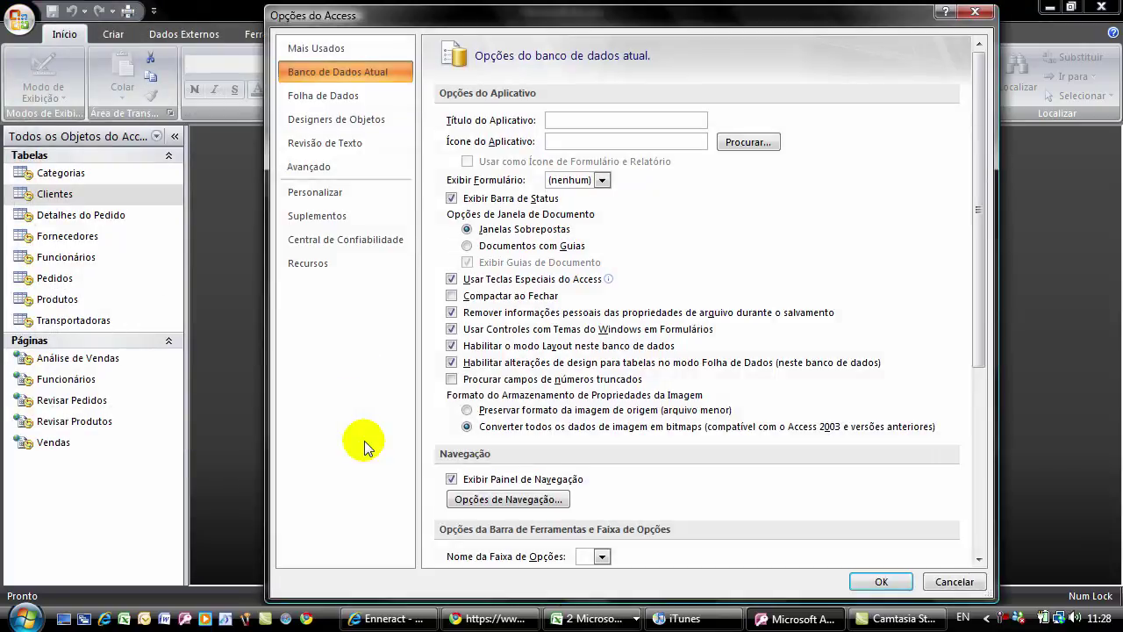
{"action": "left_click", "coordinate": [334, 238]}
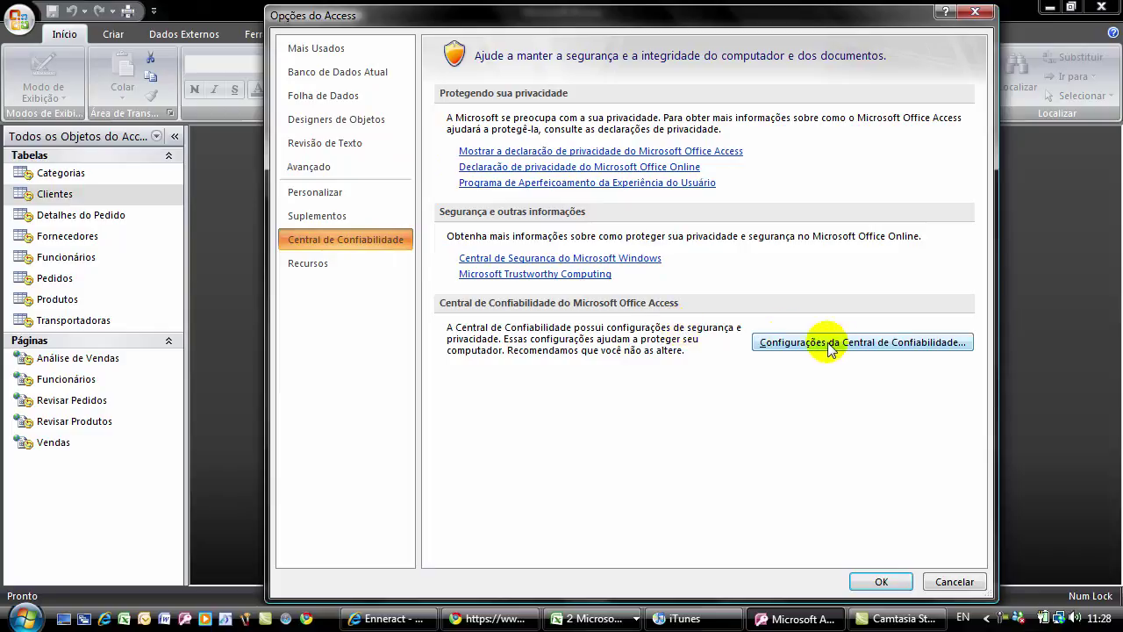
{"action": "left_click", "coordinate": [857, 344]}
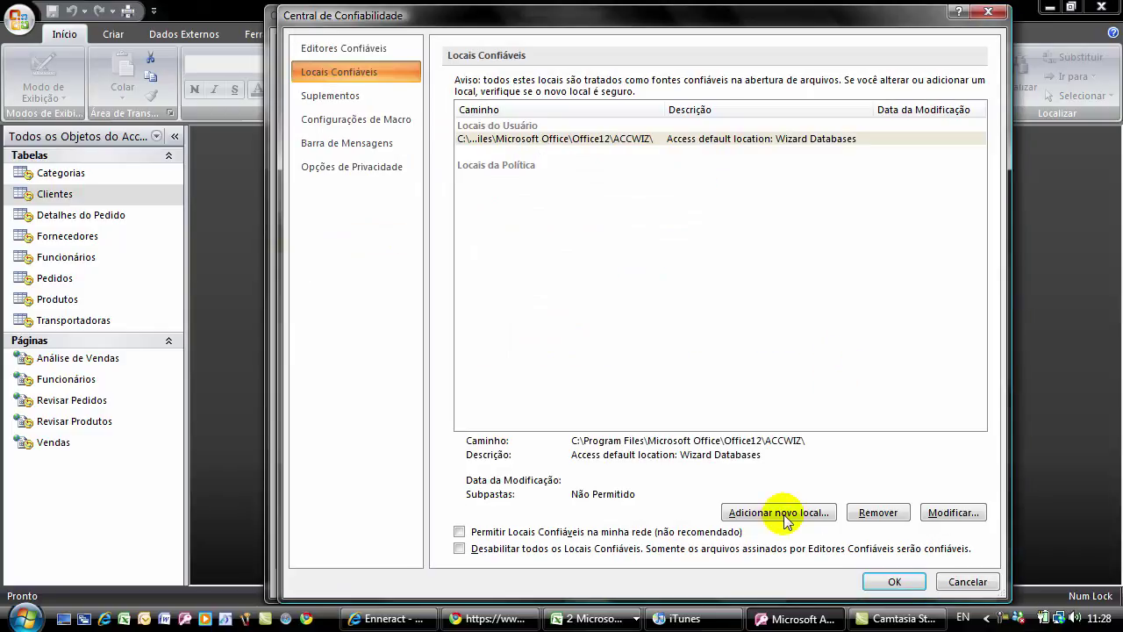
{"action": "left_click", "coordinate": [789, 512]}
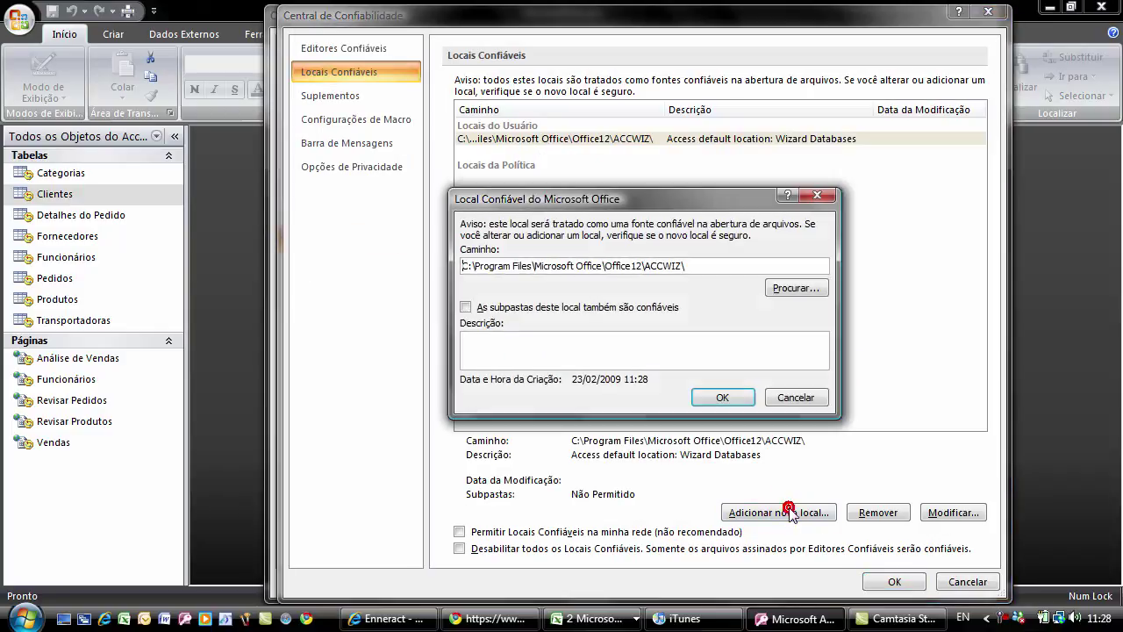
Set the trusted location's path to the Consultas Access folder inside Trabalhos em Andamento on the Desktop
{"action": "left_click", "coordinate": [790, 292]}
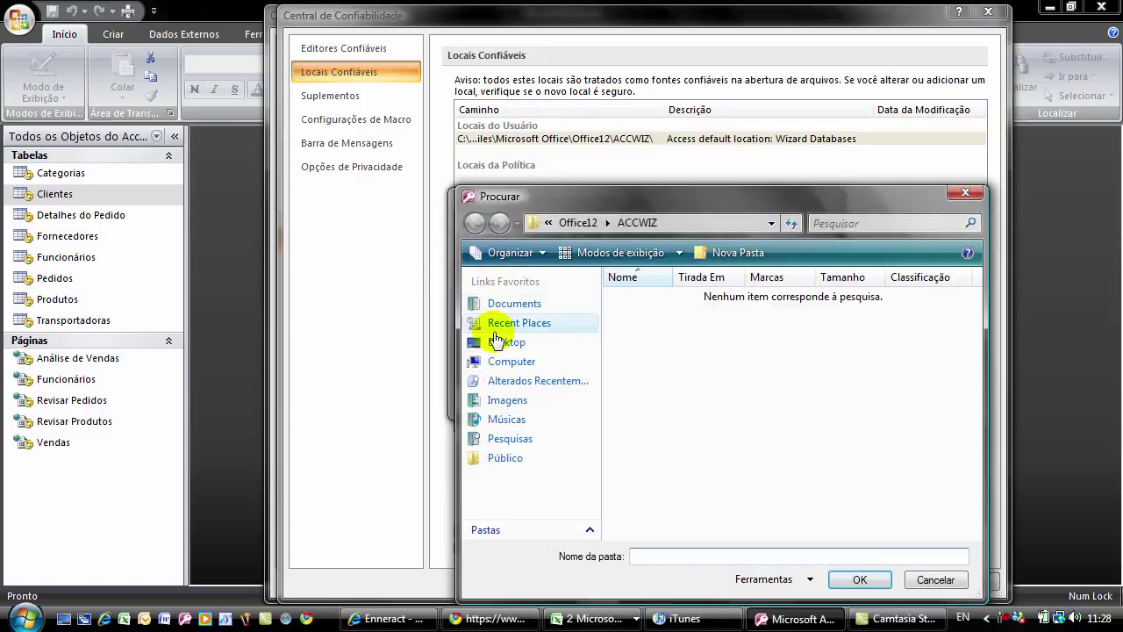
{"action": "left_click", "coordinate": [506, 342]}
{"action": "left_click", "coordinate": [980, 513]}
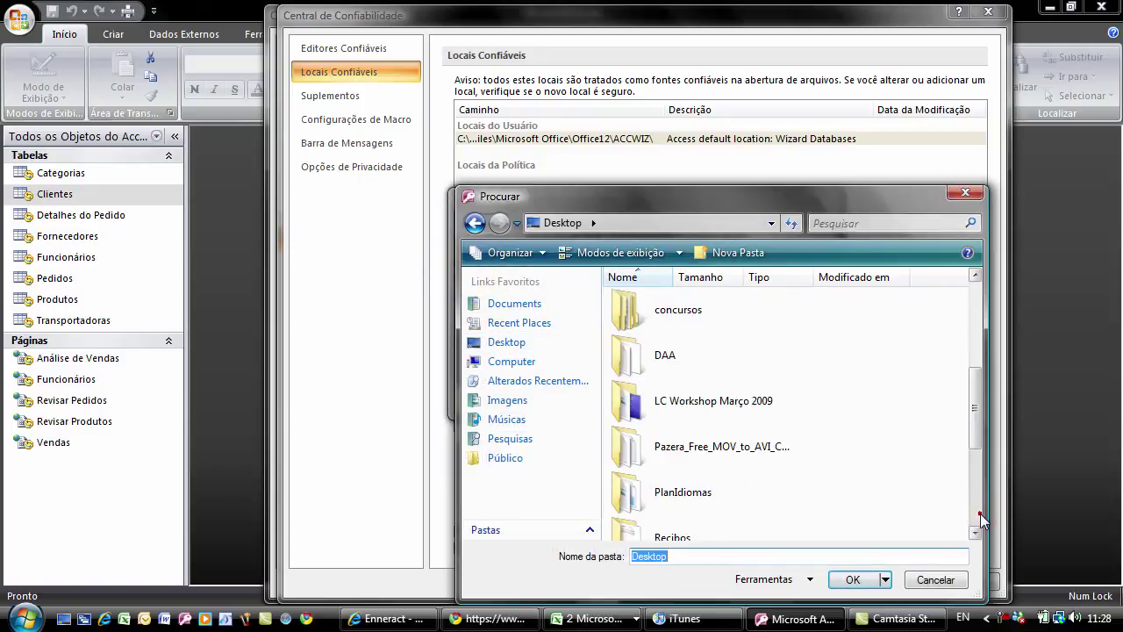
{"action": "left_click", "coordinate": [980, 514]}
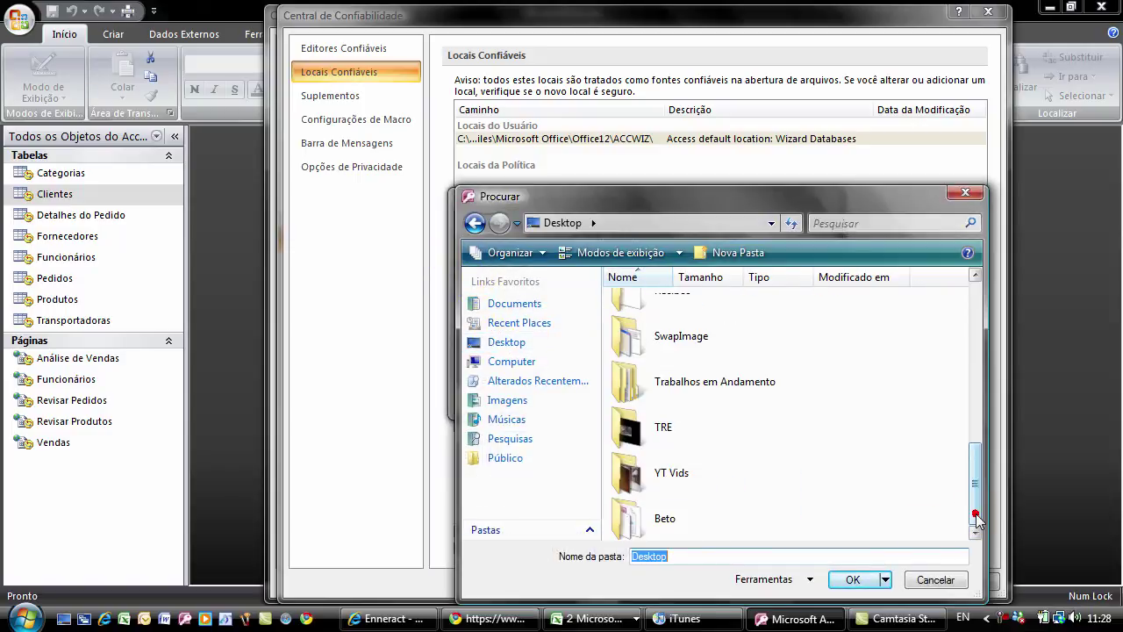
{"action": "double_click", "coordinate": [654, 383]}
{"action": "left_click", "coordinate": [630, 298]}
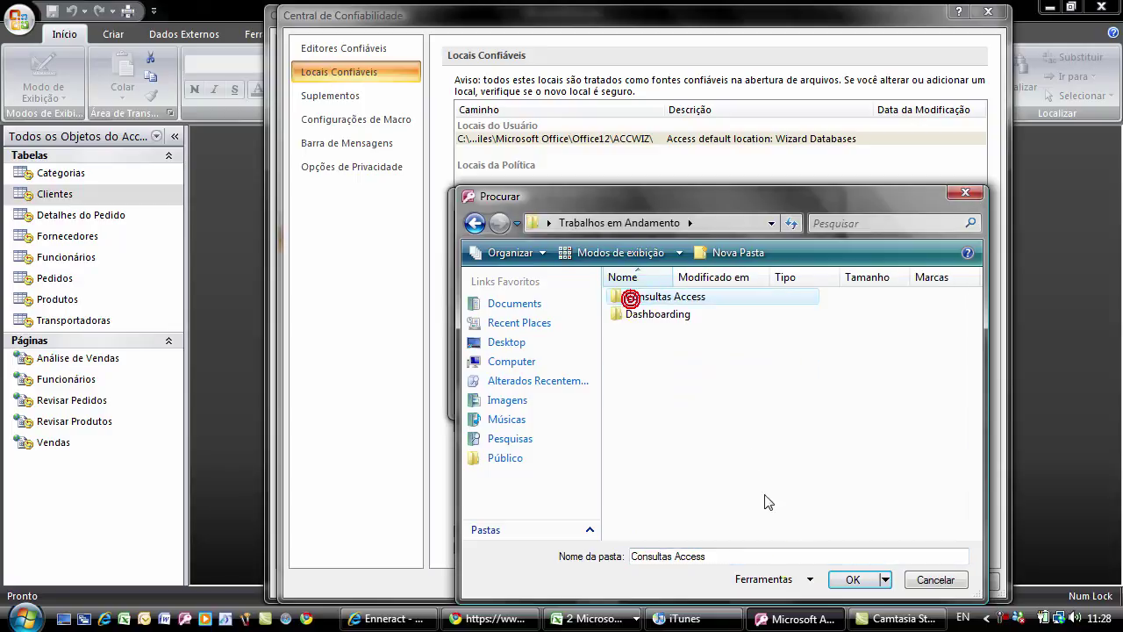
{"action": "left_click", "coordinate": [851, 579]}
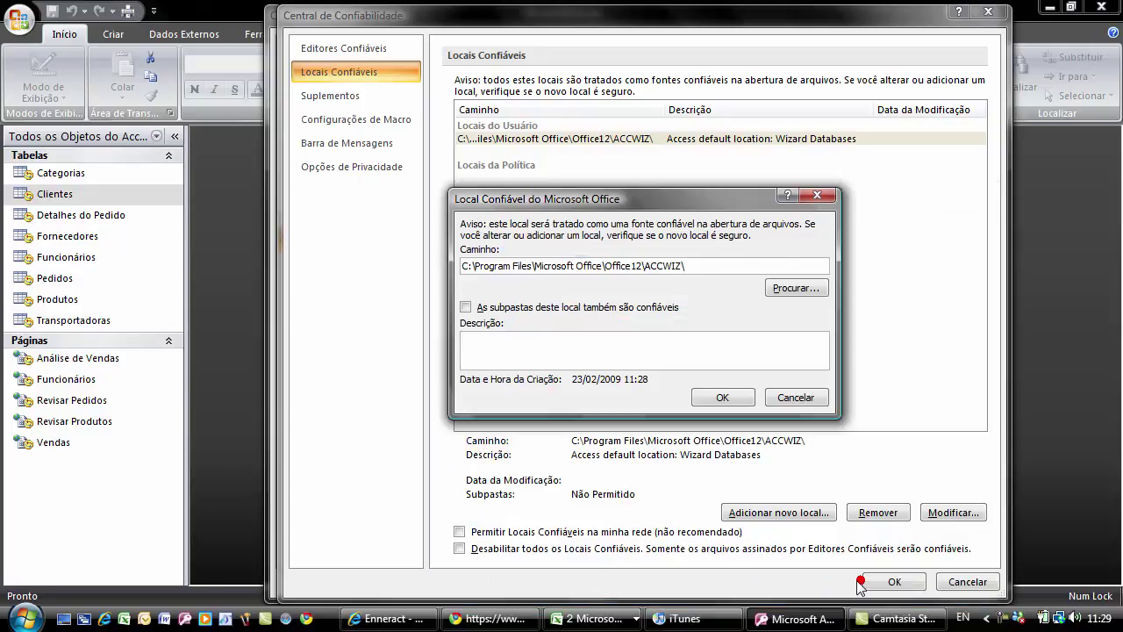
Trust the location's subfolders as well, and save the new trusted location and the Access options
{"action": "left_click", "coordinate": [509, 308]}
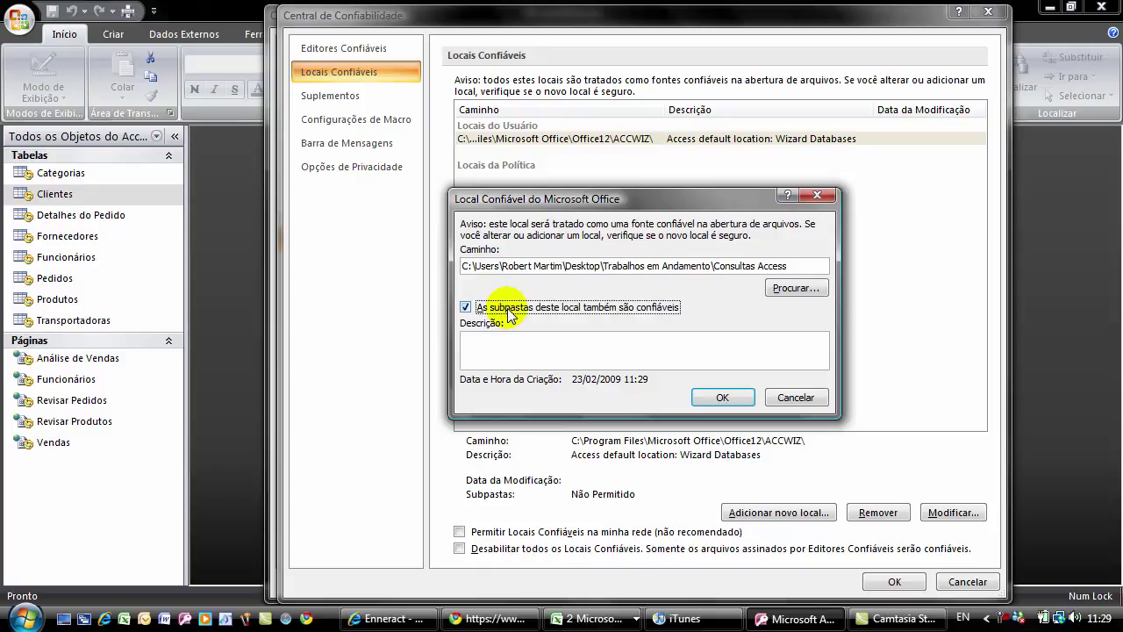
{"action": "left_click", "coordinate": [721, 397]}
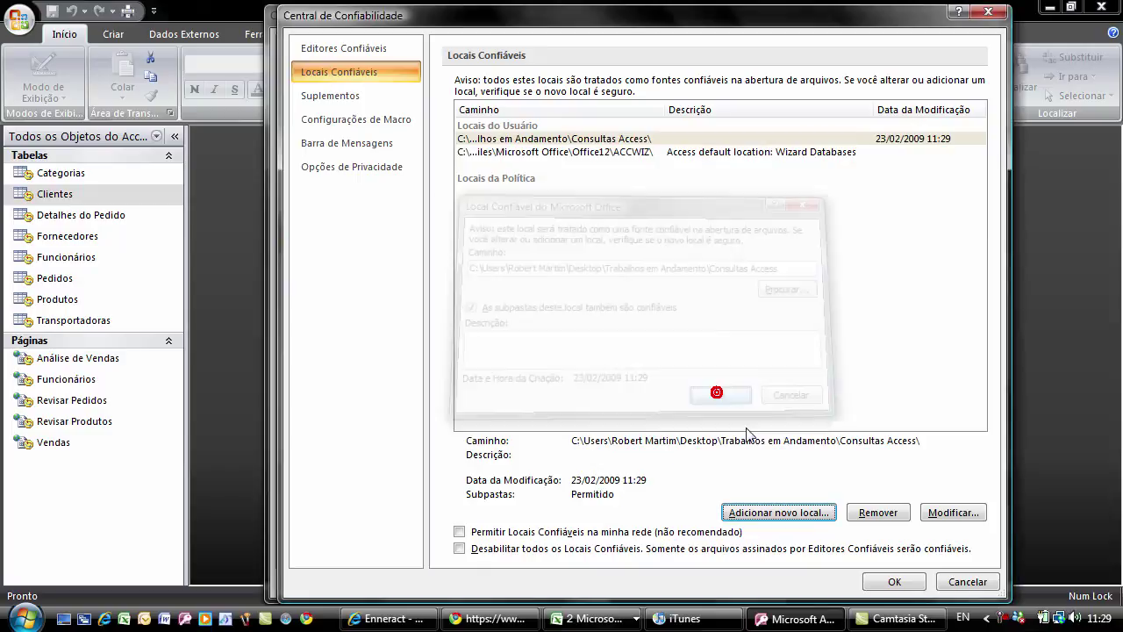
{"action": "left_click", "coordinate": [879, 579]}
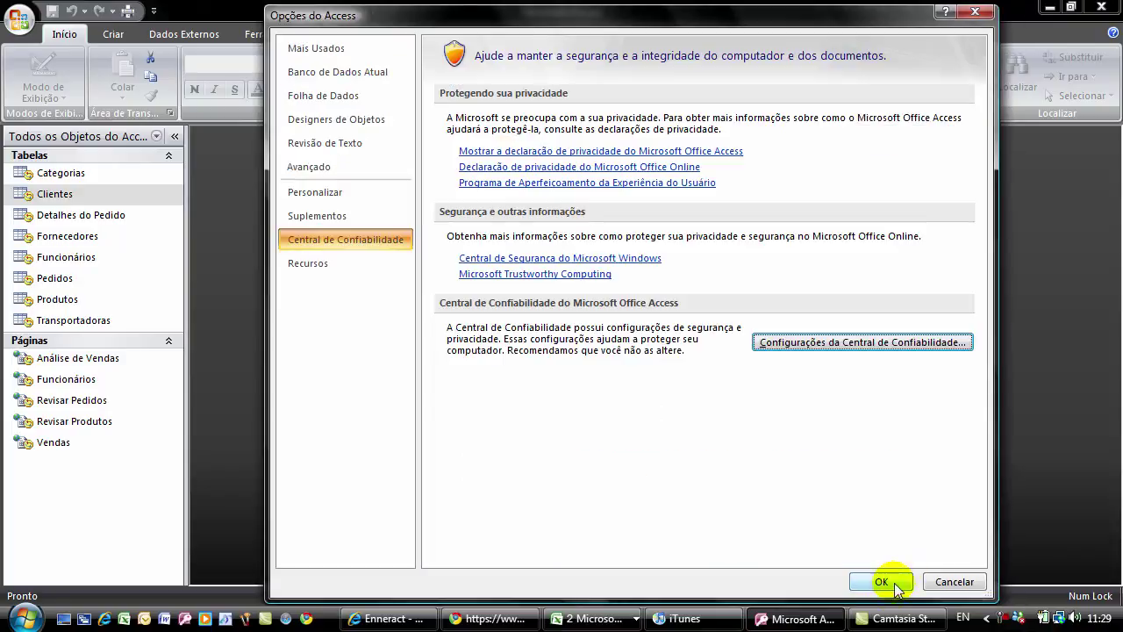
{"action": "left_click", "coordinate": [885, 583]}
Close the current database and reopen the recent Northwind.mdb, acknowledging the replica synchronization notice
{"action": "left_click", "coordinate": [19, 20]}
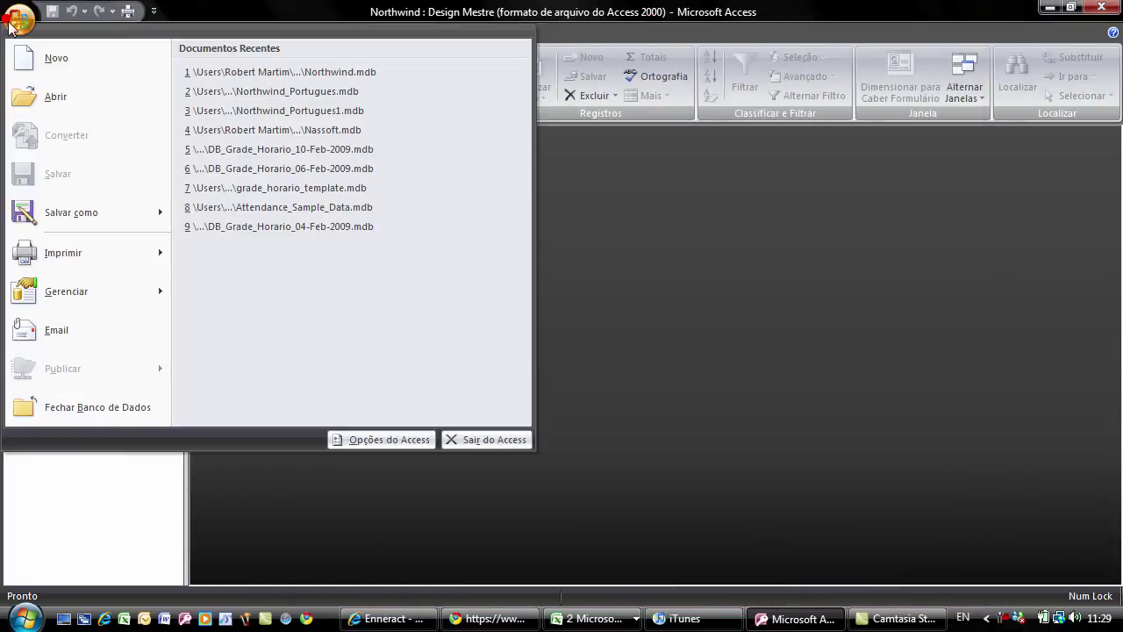
{"action": "left_click", "coordinate": [109, 408]}
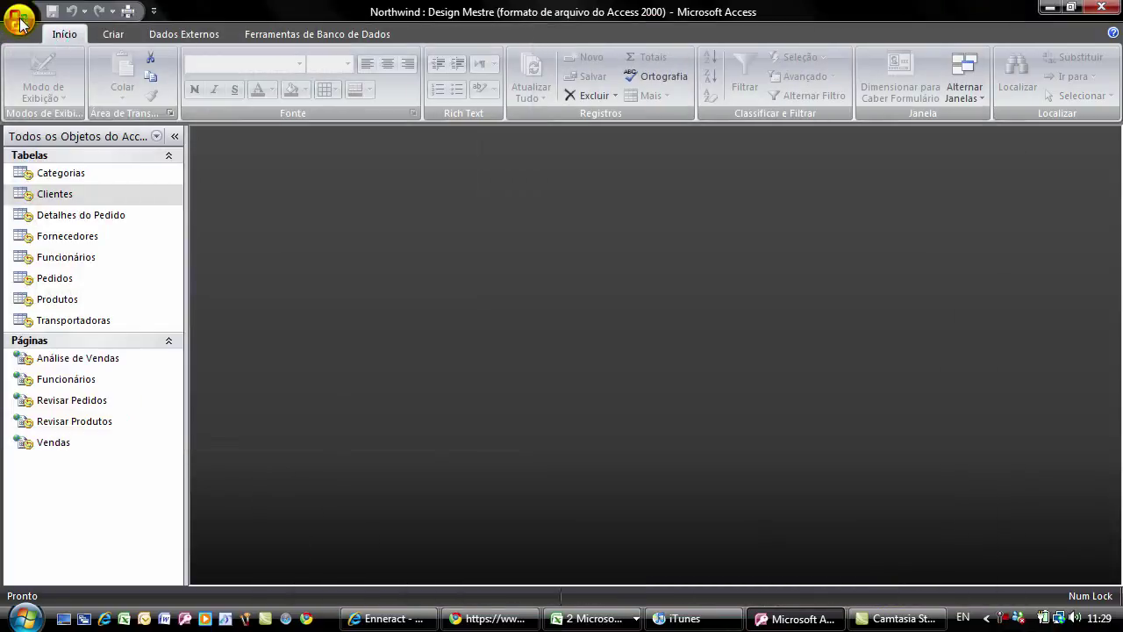
{"action": "left_click", "coordinate": [19, 19]}
{"action": "left_click", "coordinate": [188, 71]}
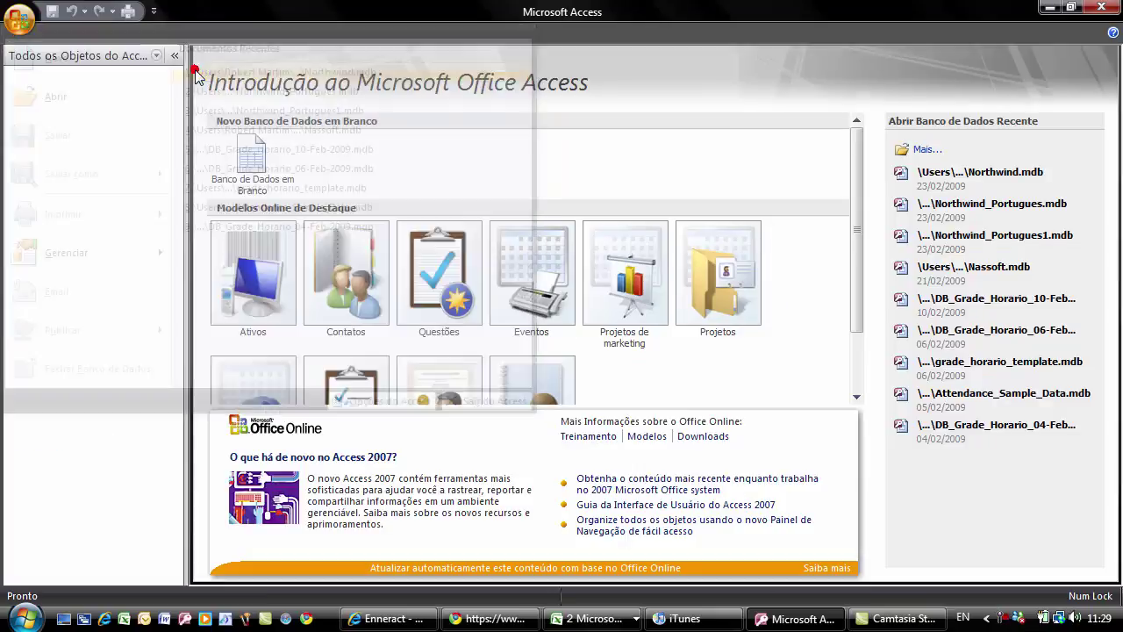
{"action": "left_click", "coordinate": [564, 380]}
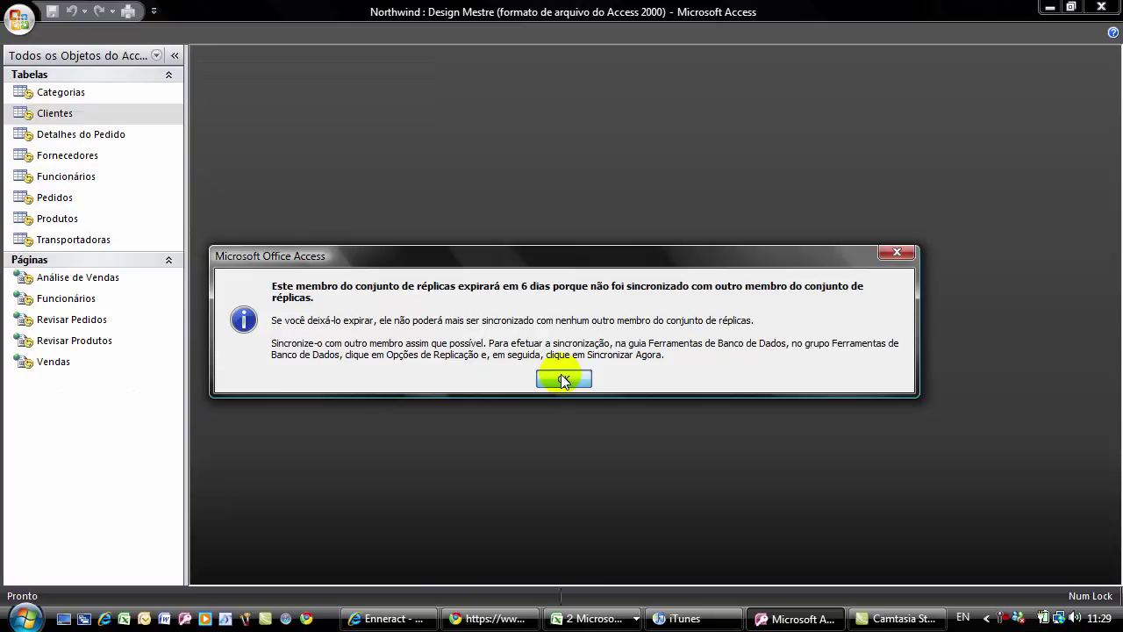
{"action": "left_click", "coordinate": [563, 380]}
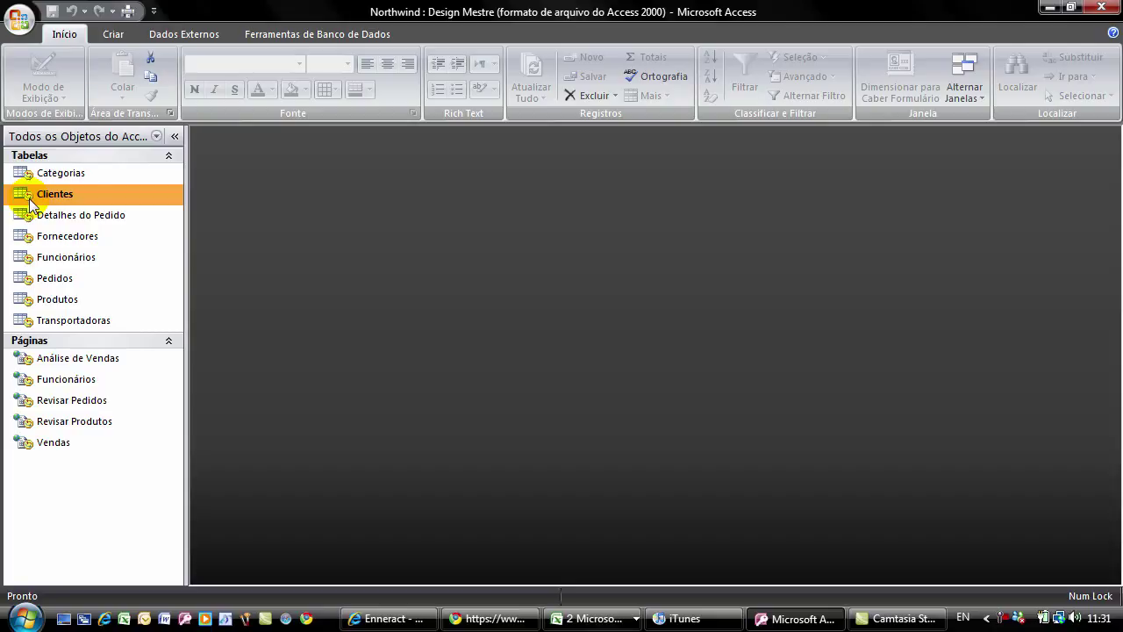
Open the Clientes table in a maximized window and sort its records by Cidade from A to Z
{"action": "double_click", "coordinate": [19, 189]}
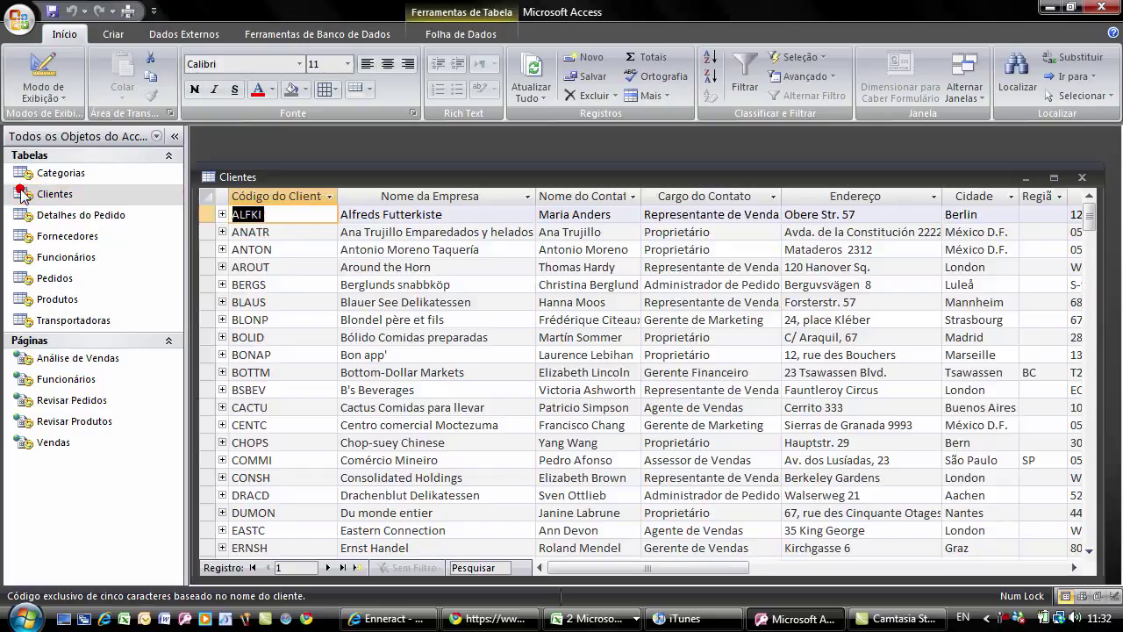
{"action": "double_click", "coordinate": [286, 174]}
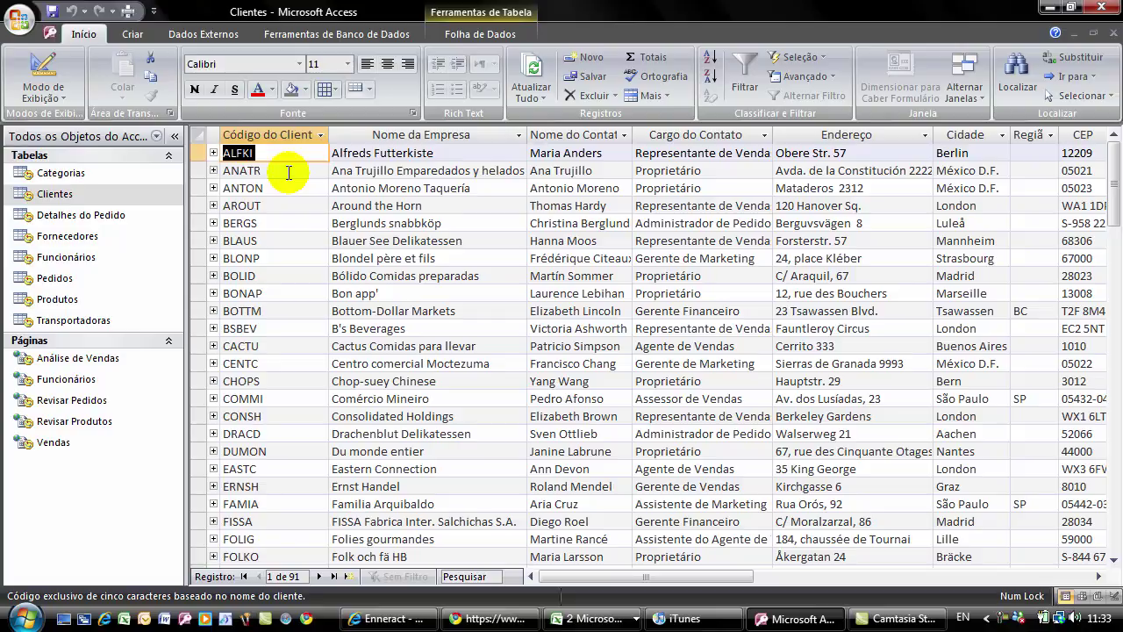
{"action": "right_click", "coordinate": [957, 170]}
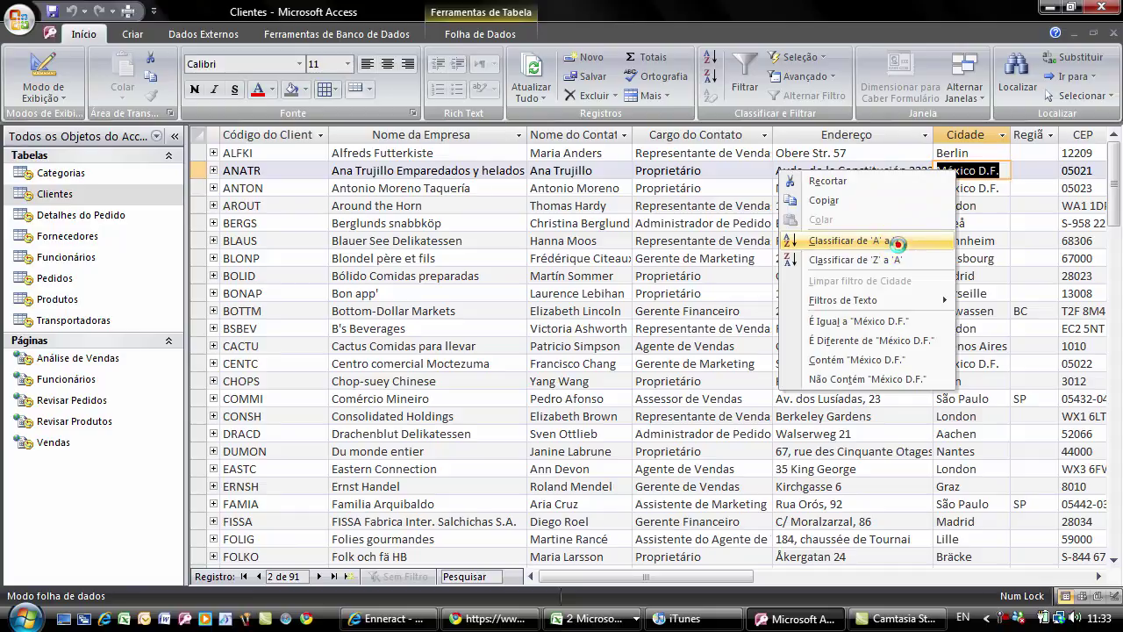
{"action": "left_click", "coordinate": [899, 245]}
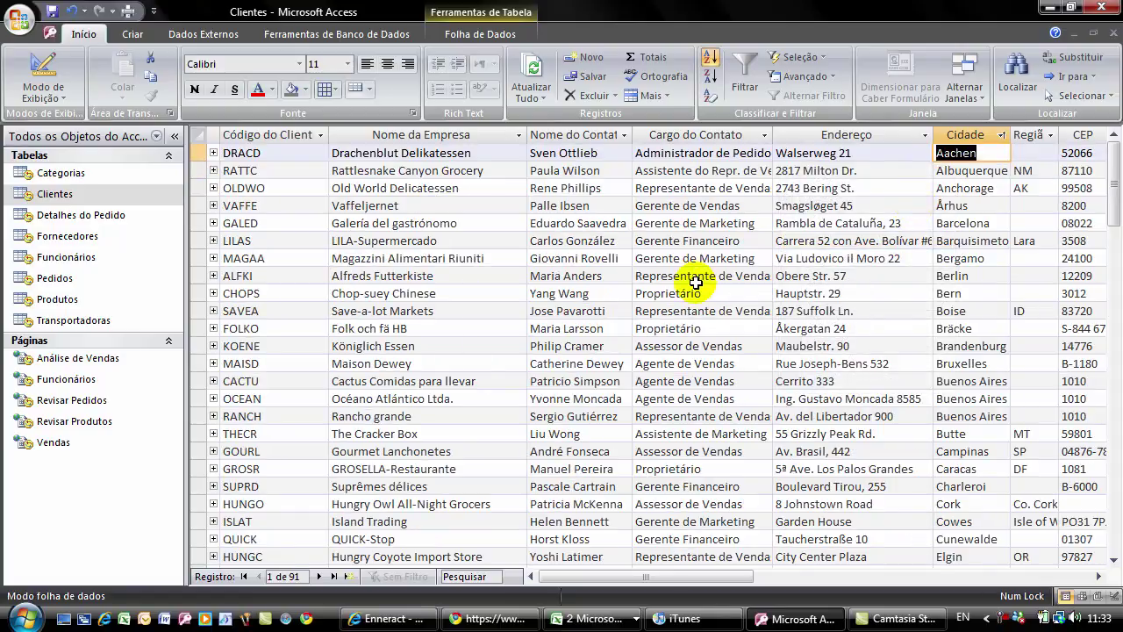
Filter the Clientes table to records whose Cidade equals Buenos Aires, then expand and collapse the orders of client CACTU
{"action": "right_click", "coordinate": [969, 380]}
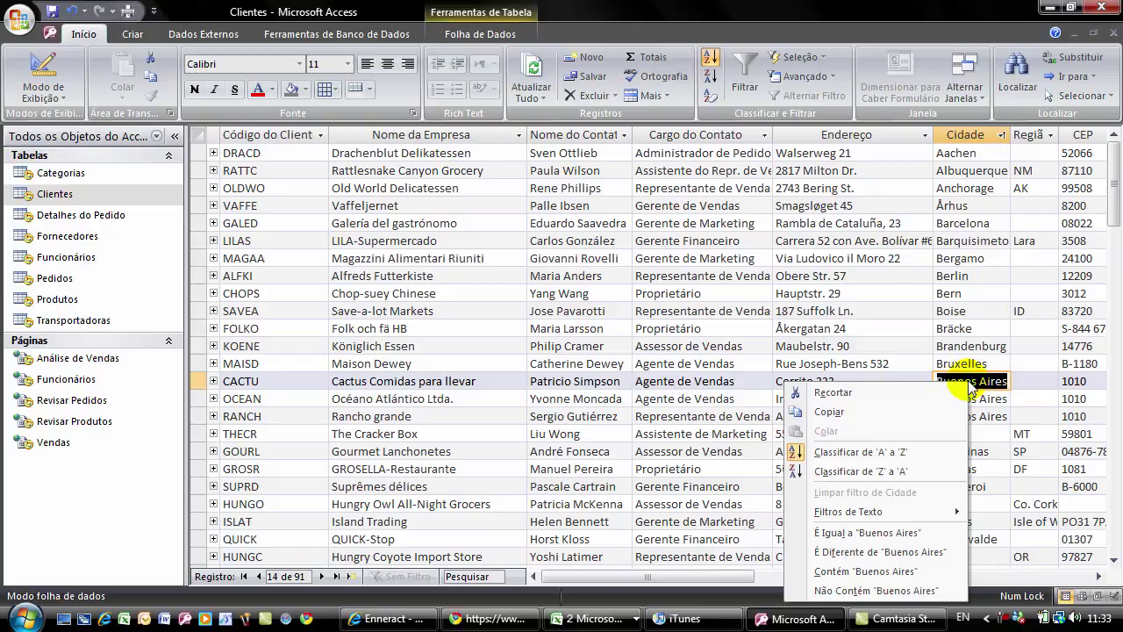
{"action": "left_click", "coordinate": [895, 531]}
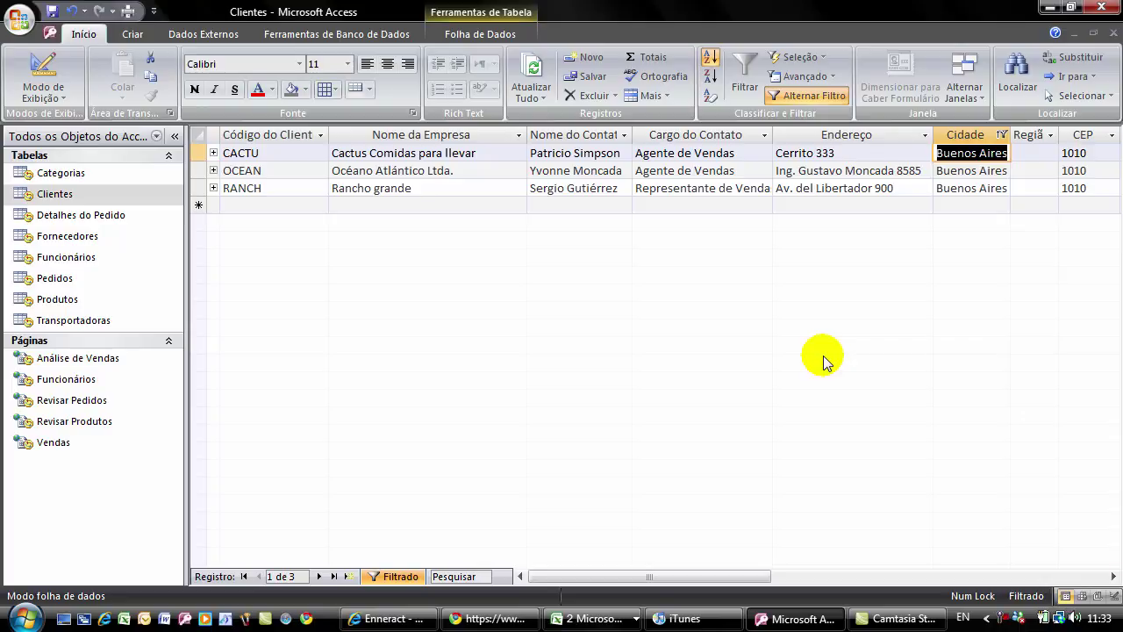
{"action": "left_click", "coordinate": [213, 152]}
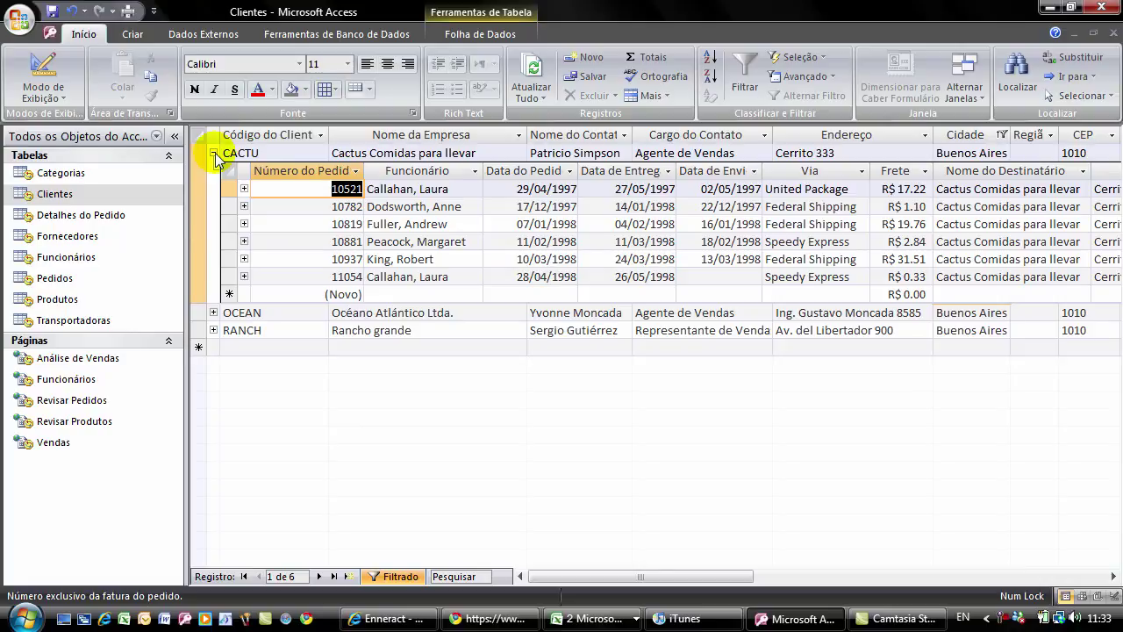
{"action": "left_click", "coordinate": [213, 153]}
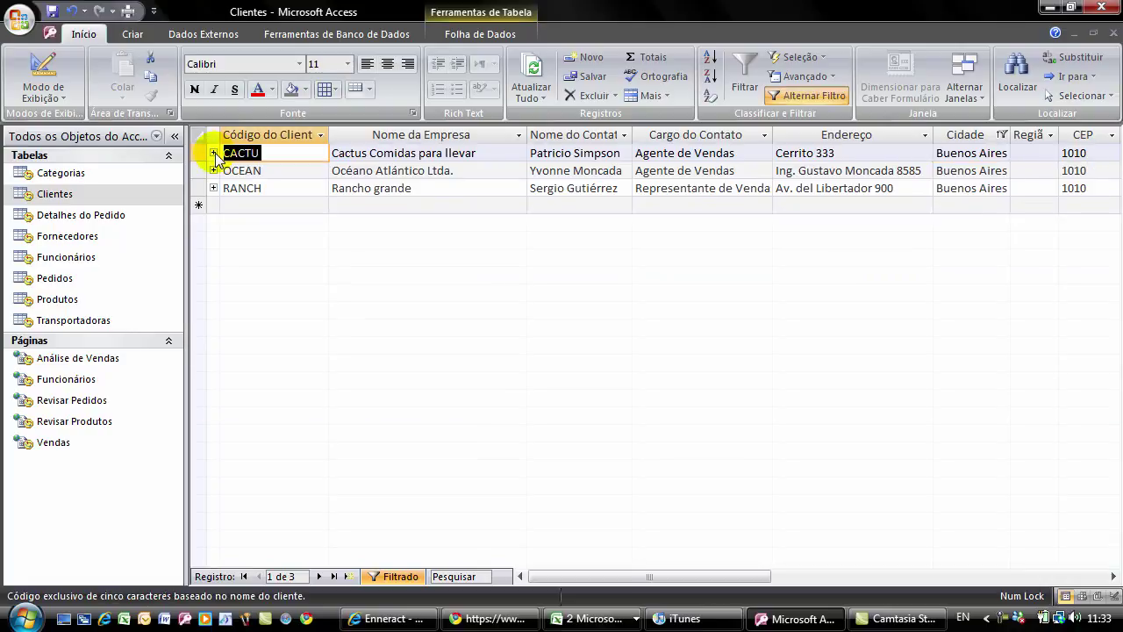